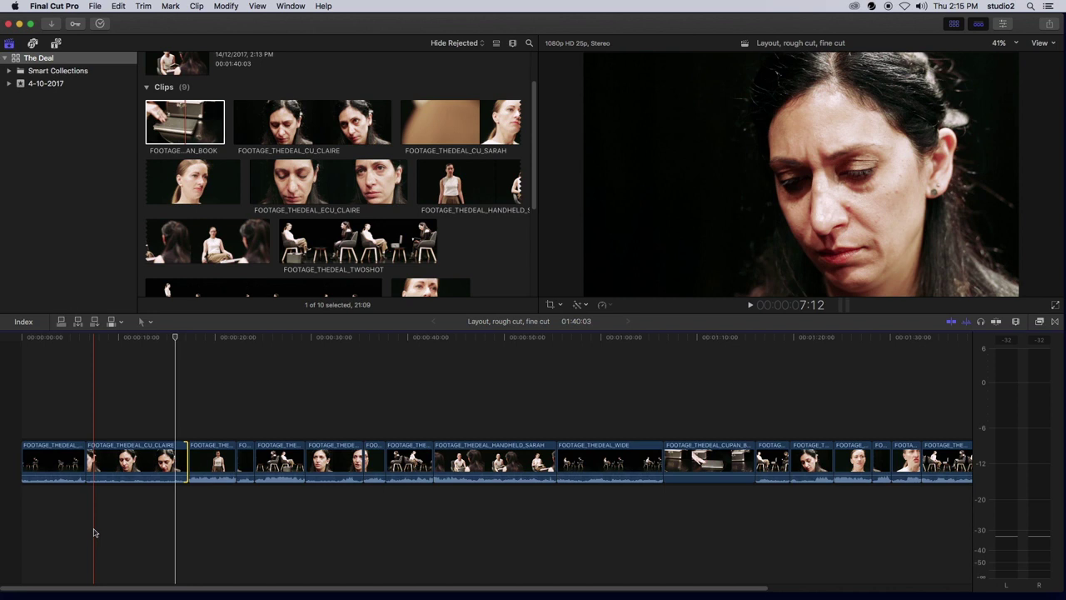
# Scrub to the CU_CLAIRE close-up and find the moment she looks up
pyautogui.click(82, 338)
pyautogui.moveTo(84, 339); pyautogui.dragTo(174, 360)
pyautogui.press('space')
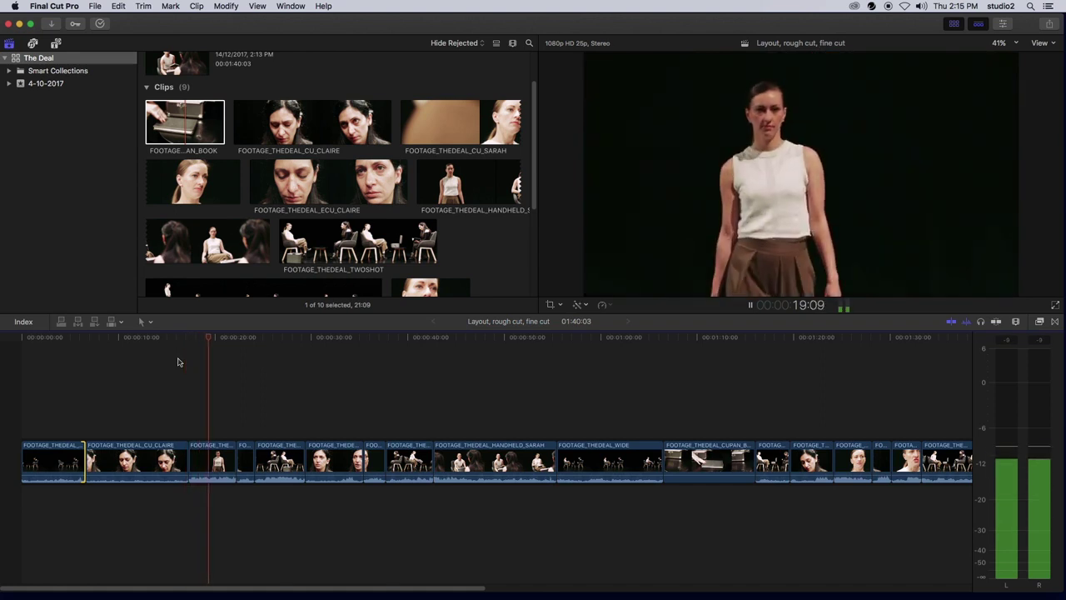
pyautogui.press('space')
pyautogui.click(167, 337)
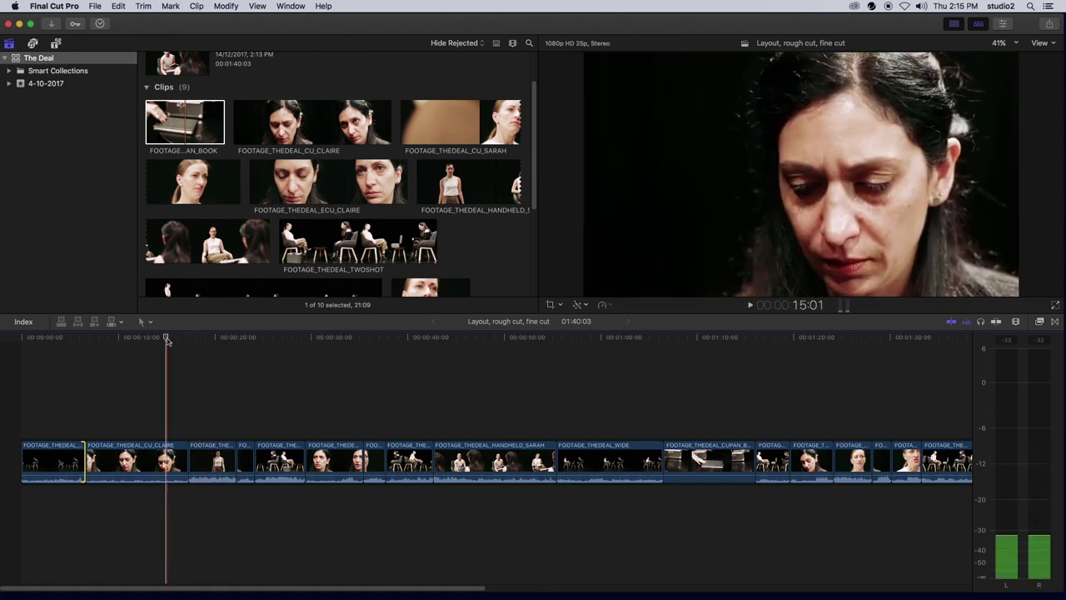
pyautogui.moveTo(167, 339); pyautogui.dragTo(176, 340)
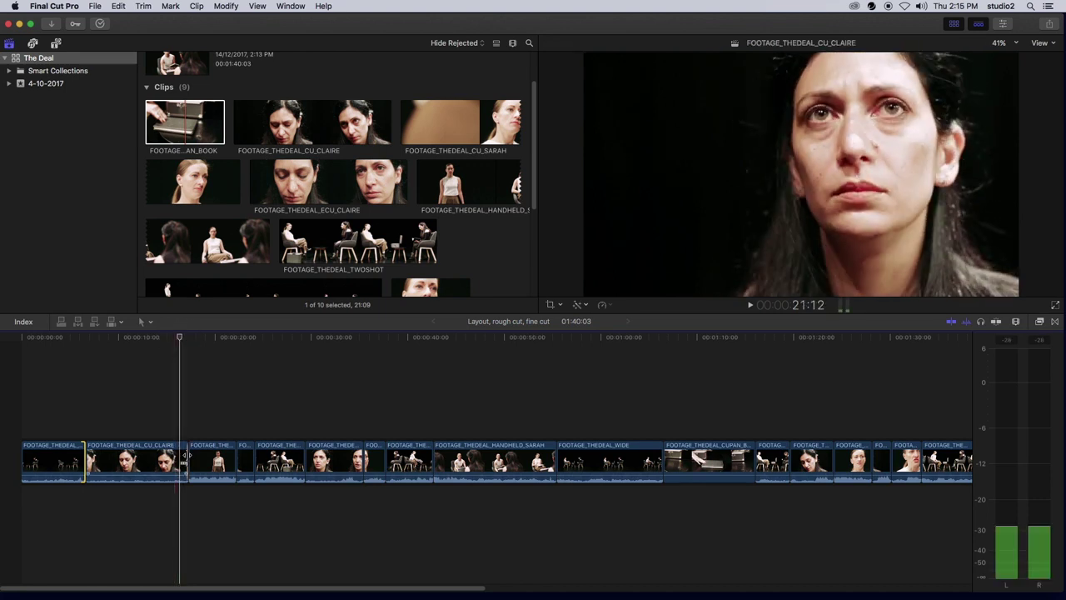
# Ripple-trim the CU_CLAIRE close-up's end about 10 frames earlier, nudge it further, and review
pyautogui.moveTo(187, 458); pyautogui.dragTo(183, 456)
pyautogui.hotkey('shift', '/')
pyautogui.press('space')
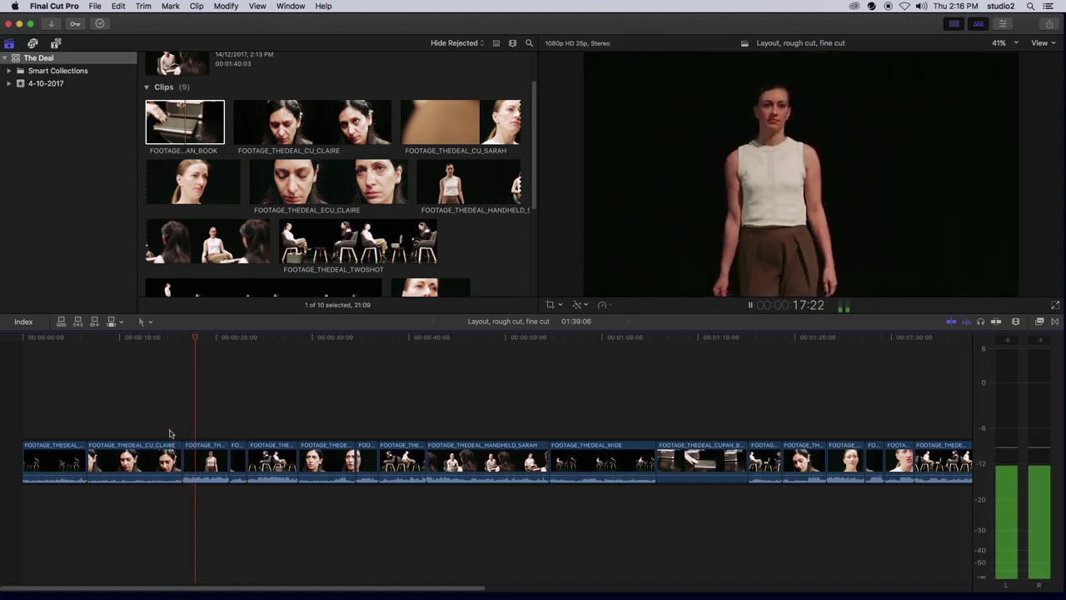
pyautogui.moveTo(183, 454); pyautogui.dragTo(177, 456)
pyautogui.press('space')
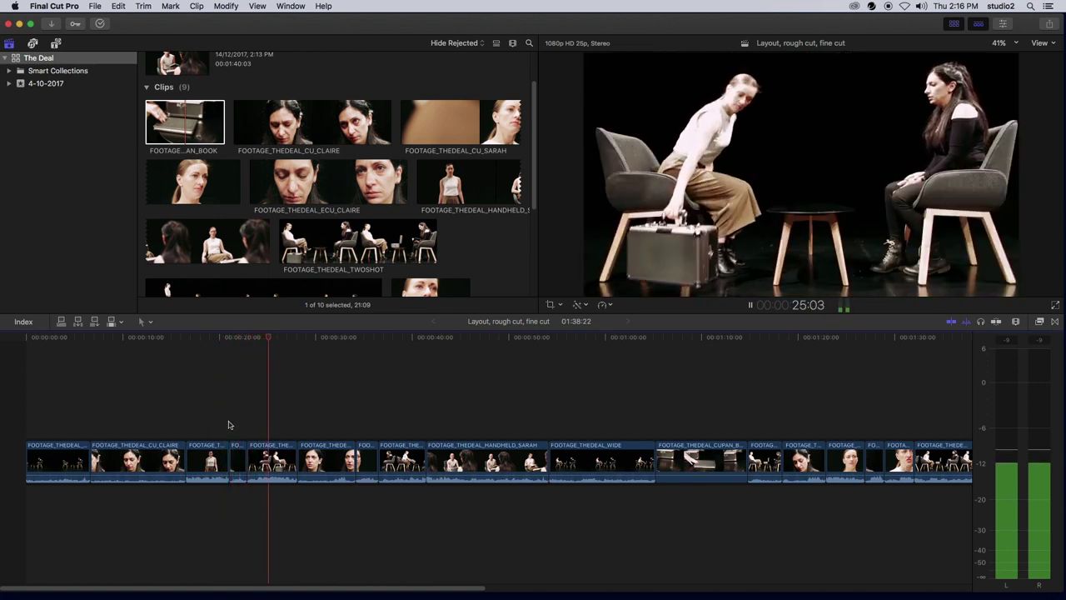
# Play back around the case moment to find where the new shot belongs
pyautogui.press('space')
pyautogui.press('space')
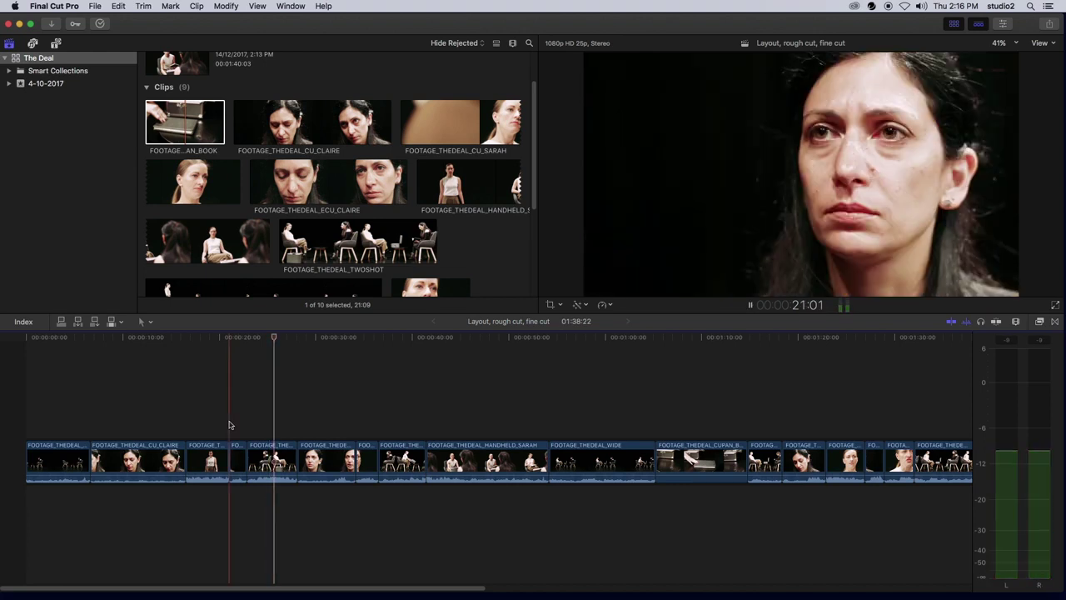
pyautogui.click(231, 424)
pyautogui.press('space')
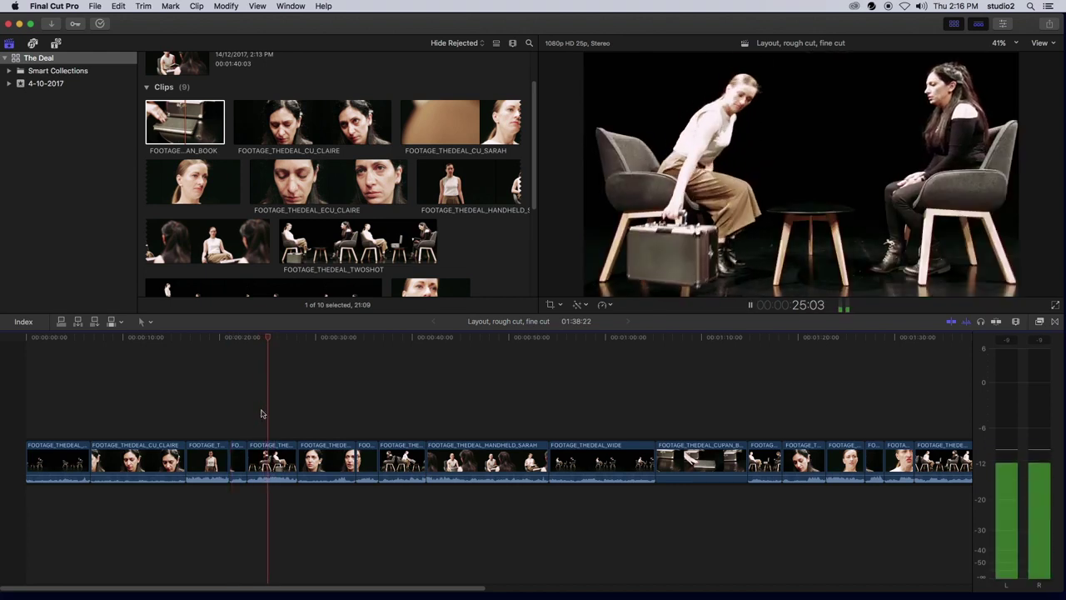
pyautogui.press('space')
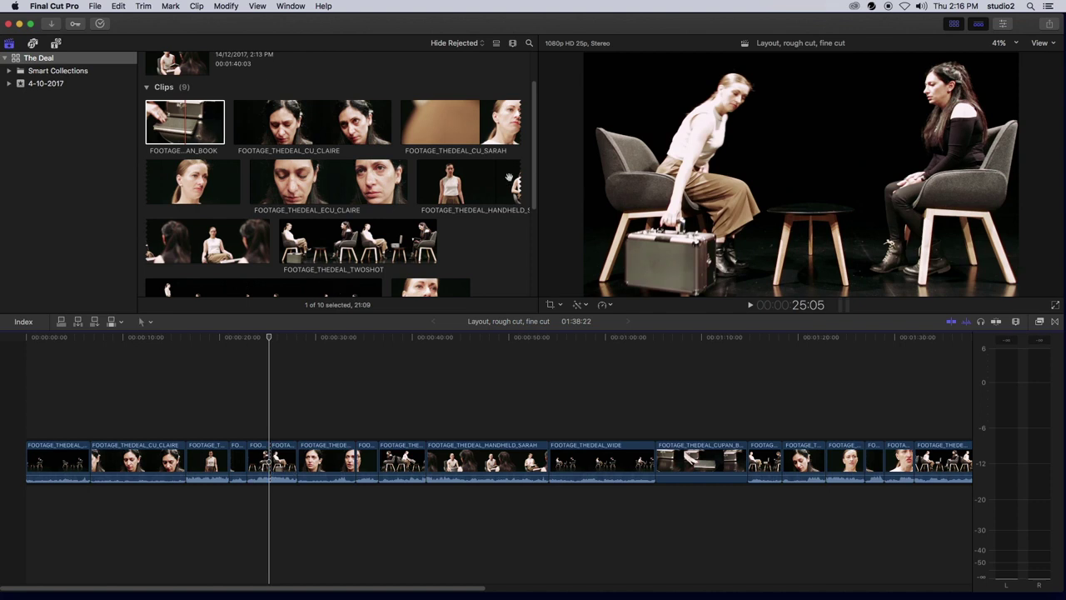
pyautogui.press('space')
# Insert a marked range of HANDHELD_SARAH and ripple-trim its end shorter
pyautogui.click(462, 185)
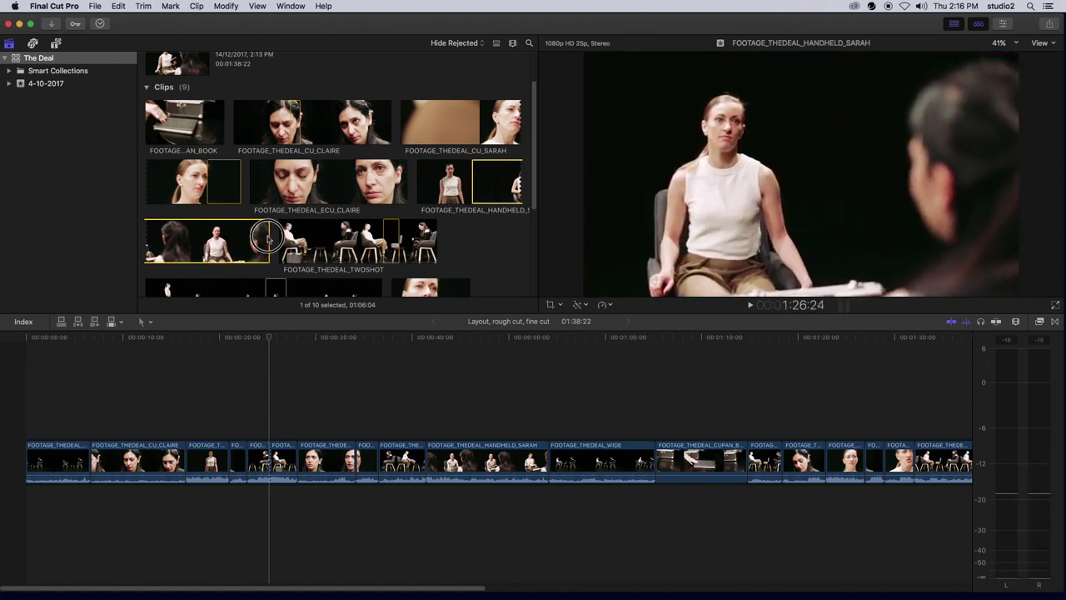
pyautogui.moveTo(261, 239); pyautogui.dragTo(263, 454)
pyautogui.press('space')
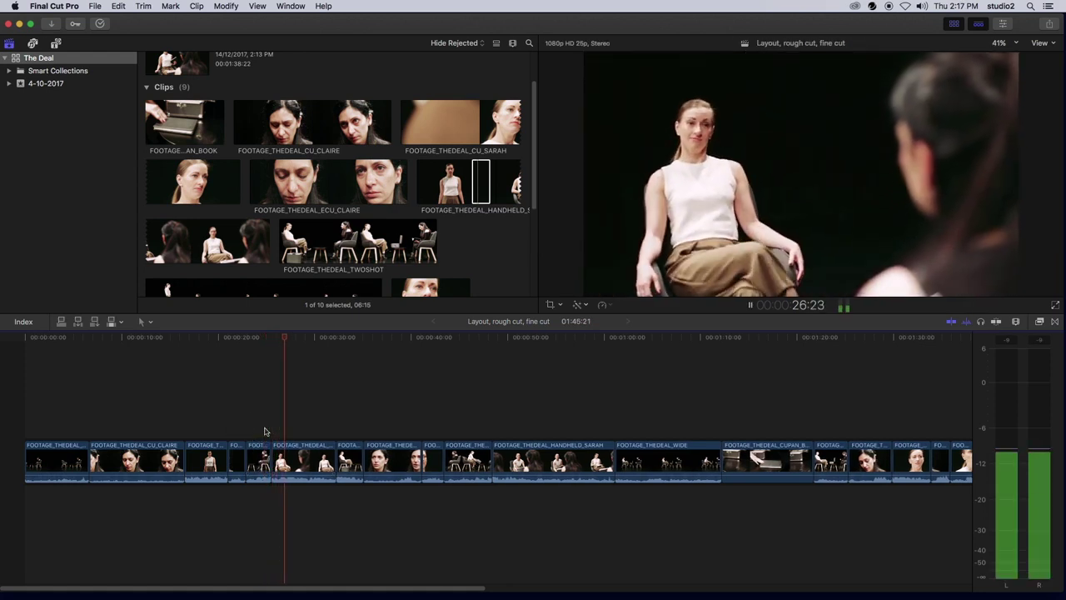
pyautogui.moveTo(337, 454); pyautogui.dragTo(295, 454)
pyautogui.press('space')
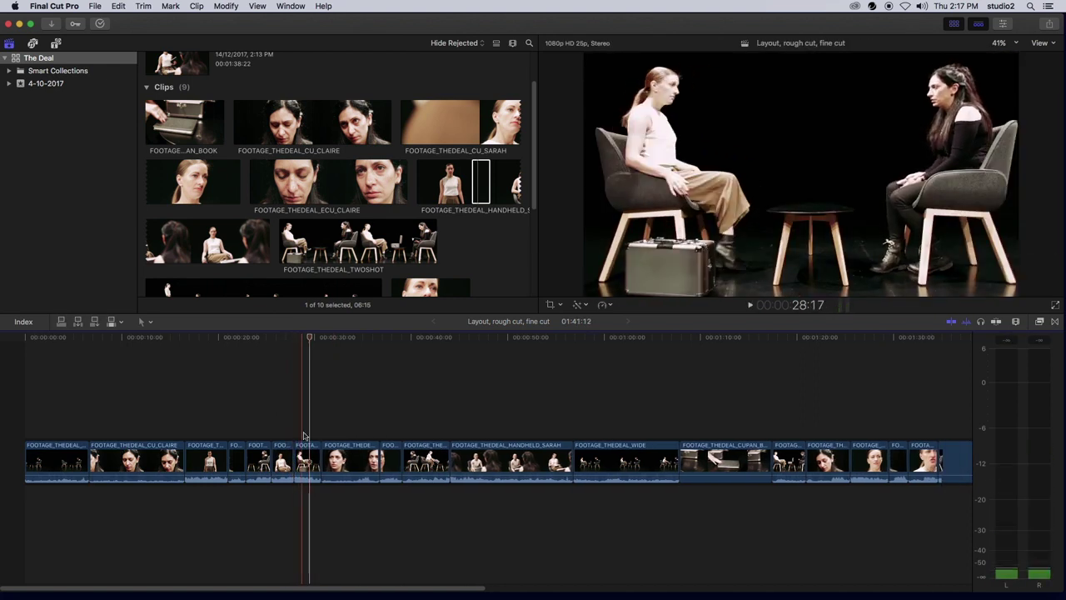
# Delete the clip after the handheld shot and remove the leftover gap
pyautogui.click(315, 449)
pyautogui.hotkey('shift', 'Delete')
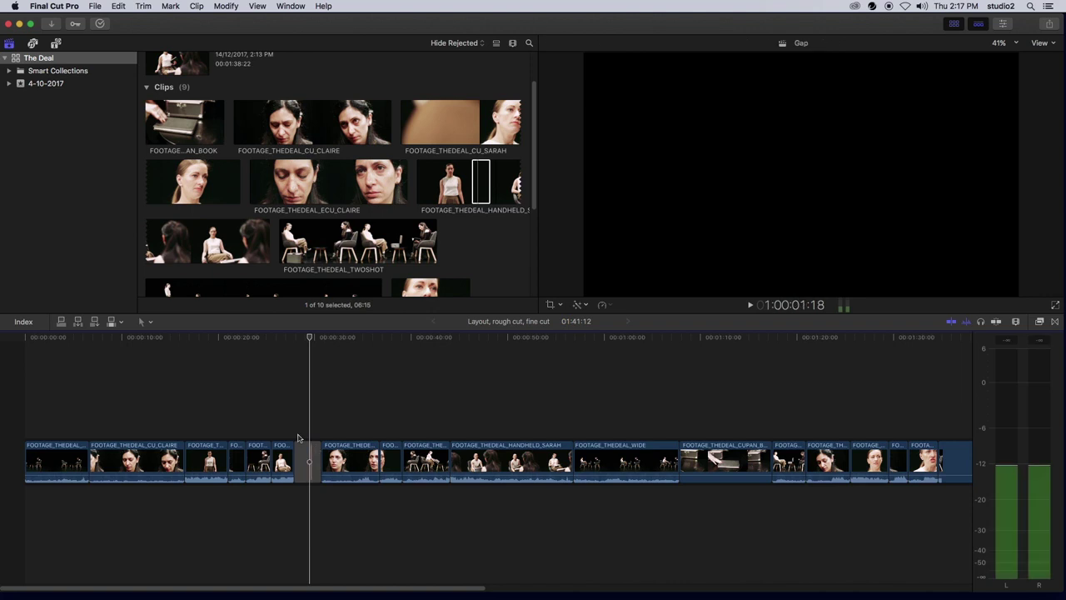
pyautogui.click(307, 454)
pyautogui.press('Delete')
pyautogui.press('space')
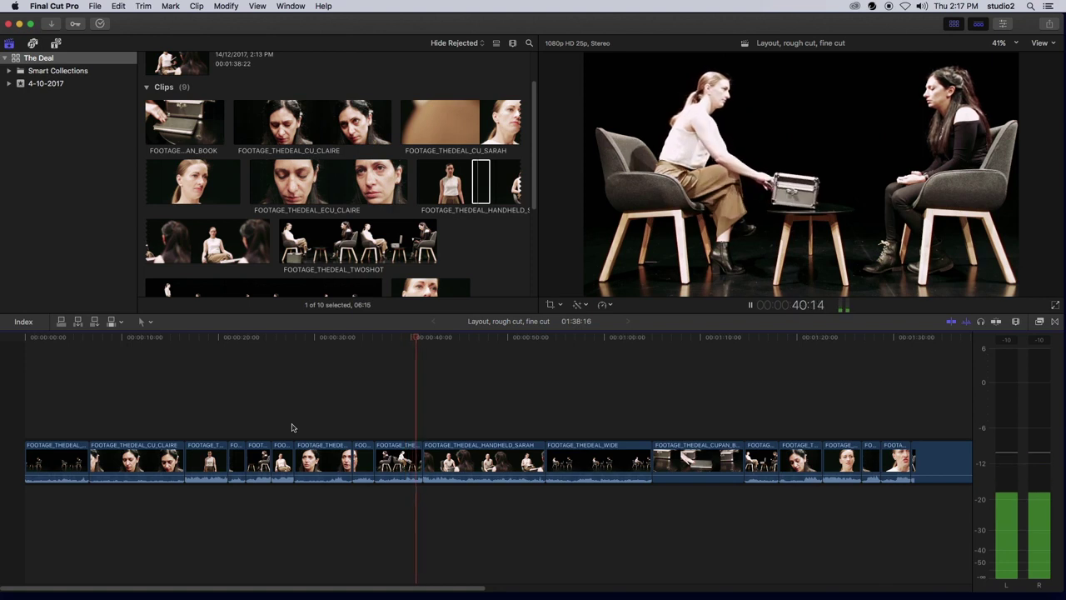
# Drag the cut into HANDHELD_SARAH later, extending the two-shot, and play it back
pyautogui.moveTo(427, 457); pyautogui.dragTo(481, 457)
pyautogui.press('space')
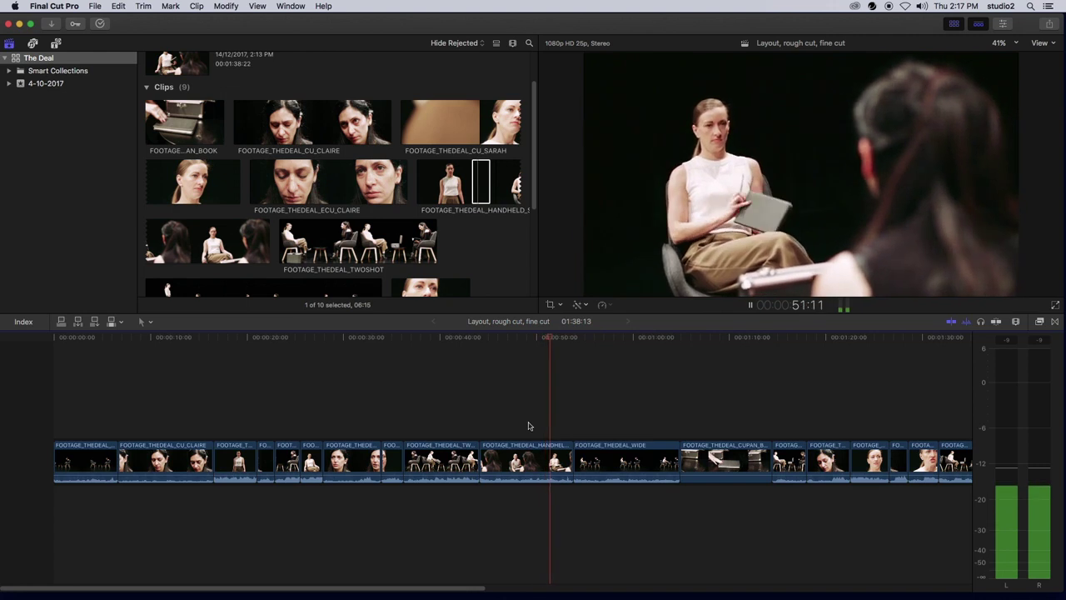
# Ripple-trim HANDHELD_SARAH's end about two seconds earlier so the WIDE shot comes sooner
pyautogui.moveTo(560, 338); pyautogui.dragTo(551, 339)
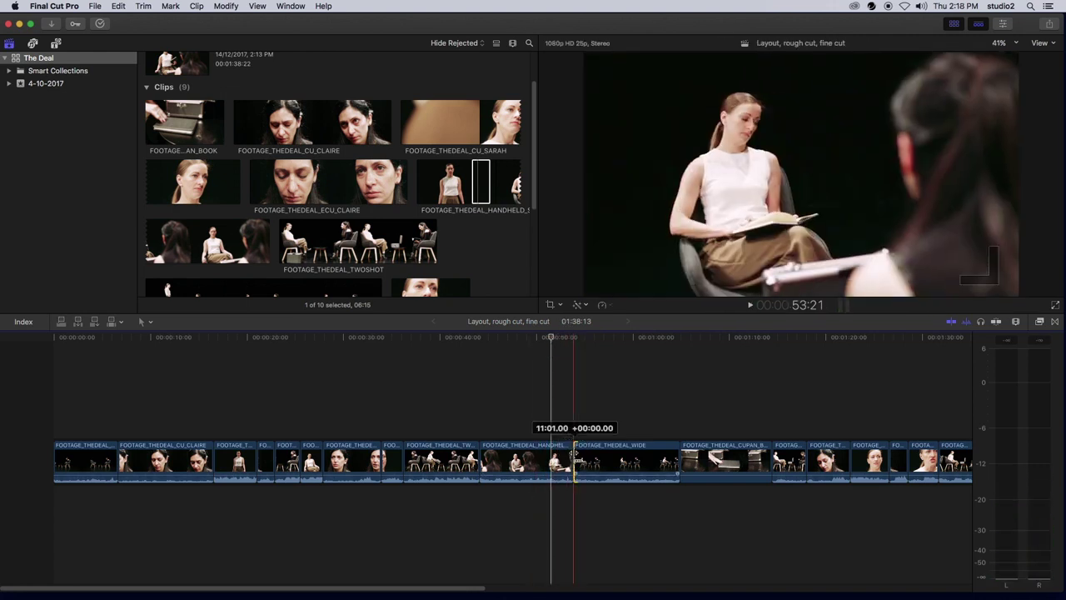
pyautogui.click(574, 456)
pyautogui.moveTo(574, 455); pyautogui.dragTo(532, 456)
pyautogui.press('space')
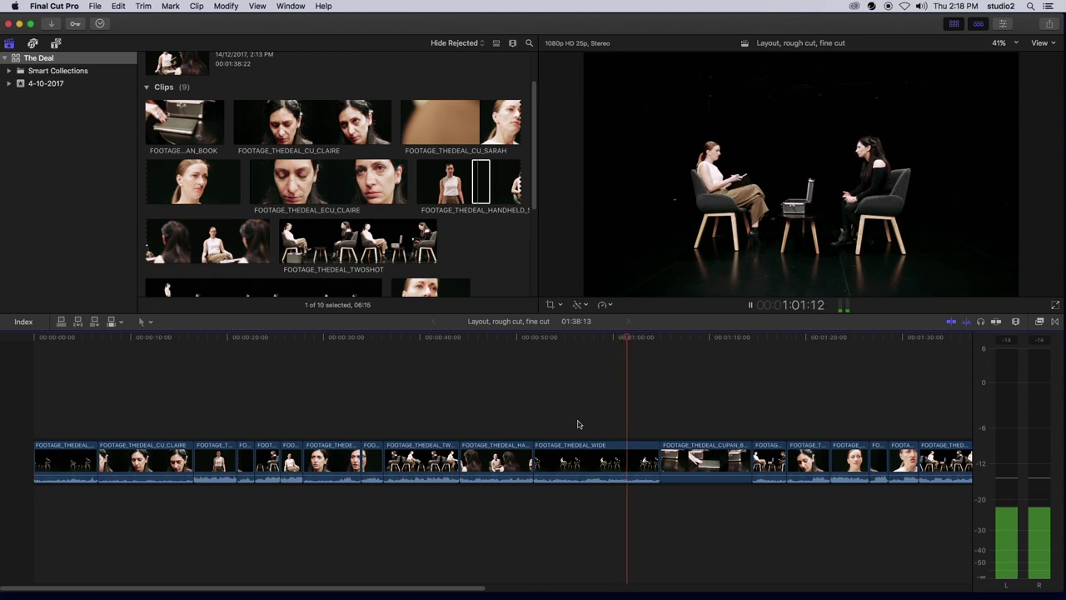
# Shorten the WIDE shot's end and insert a marked TWOSHOT range after it
pyautogui.click(629, 341)
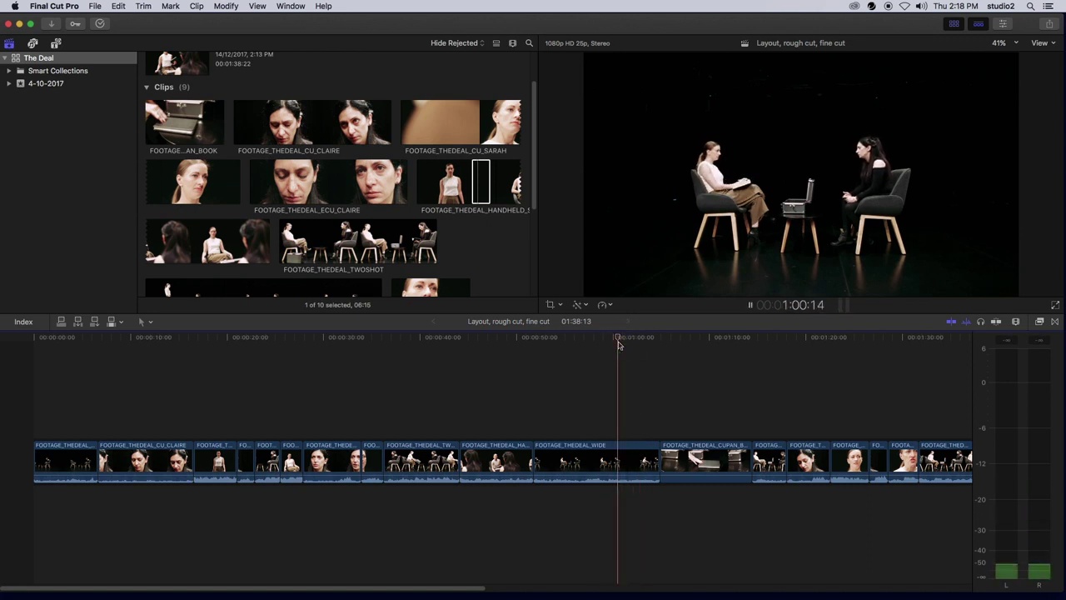
pyautogui.moveTo(658, 481); pyautogui.dragTo(620, 464)
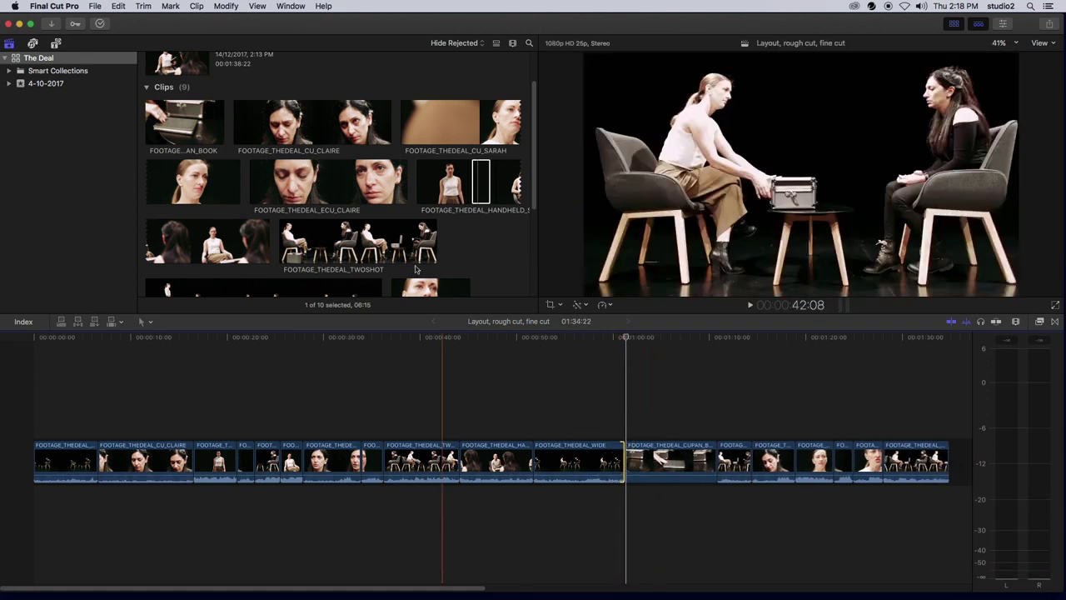
pyautogui.click(369, 245)
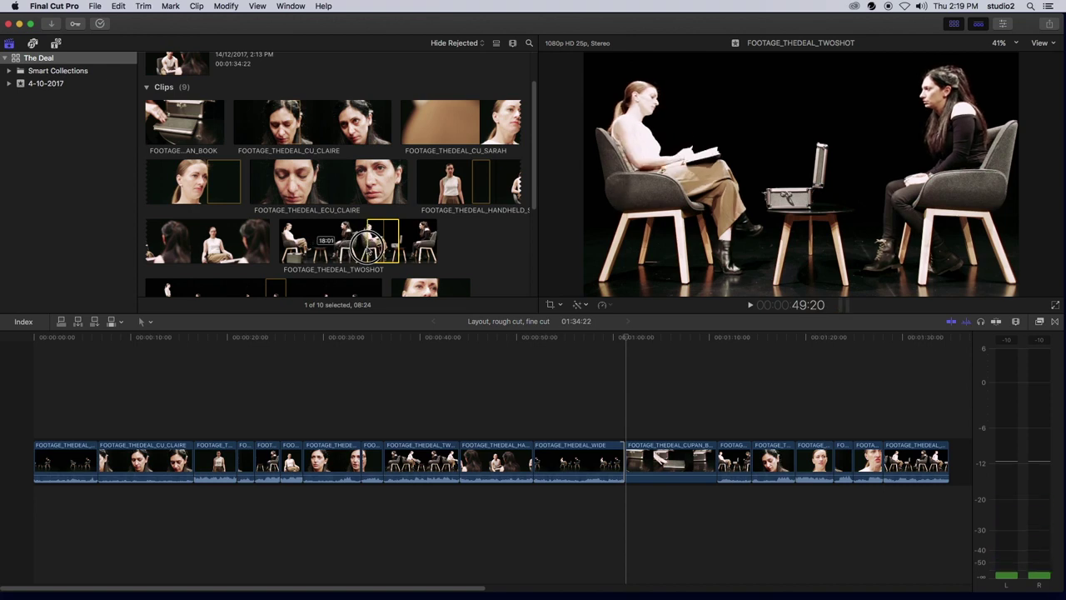
pyautogui.moveTo(370, 246); pyautogui.dragTo(620, 457)
pyautogui.click(617, 340)
pyautogui.press('space')
pyautogui.press('space')
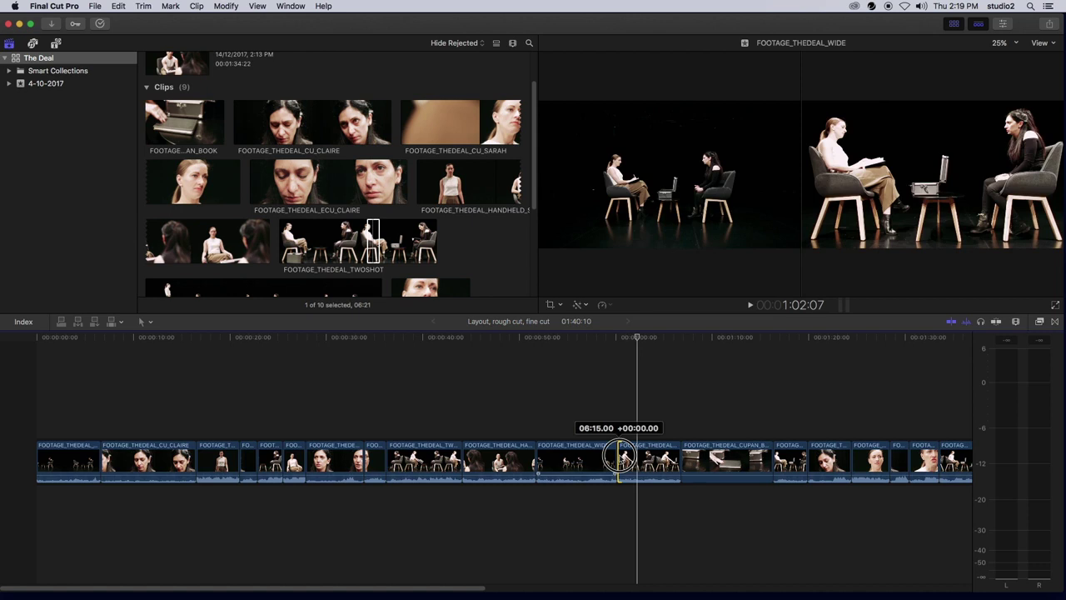
# Ripple-extend the inserted TWOSHOT's end so it cuts to CUPAN_BOOK as the book lands
pyautogui.moveTo(620, 460)
pyautogui.mouseDown()
pyautogui.moveTo(611, 436)
pyautogui.moveTo(622, 460)
pyautogui.mouseUp()
pyautogui.press('space')
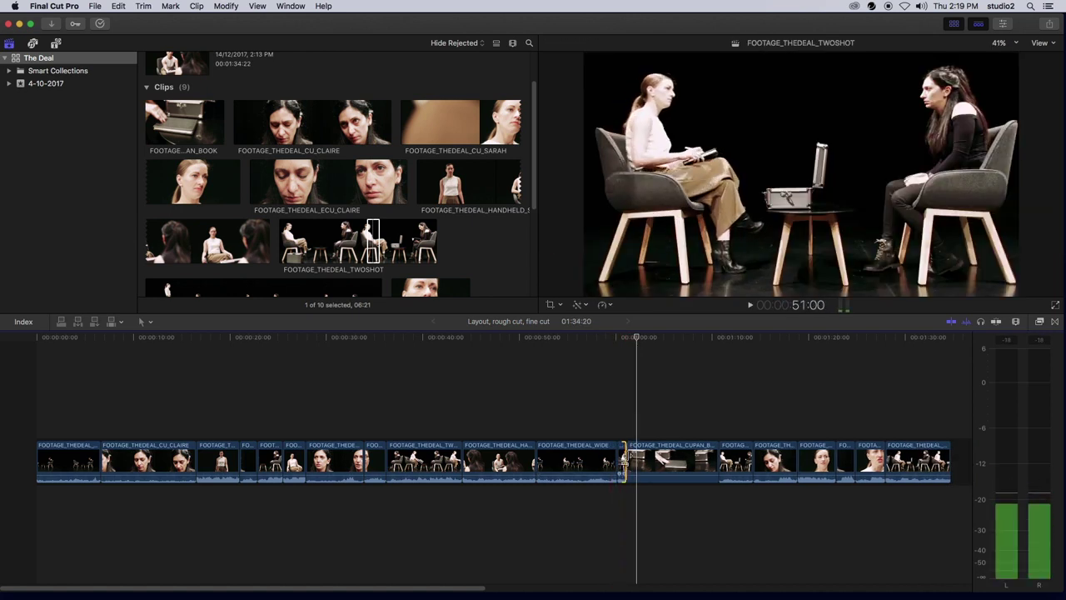
pyautogui.moveTo(623, 460); pyautogui.dragTo(660, 457)
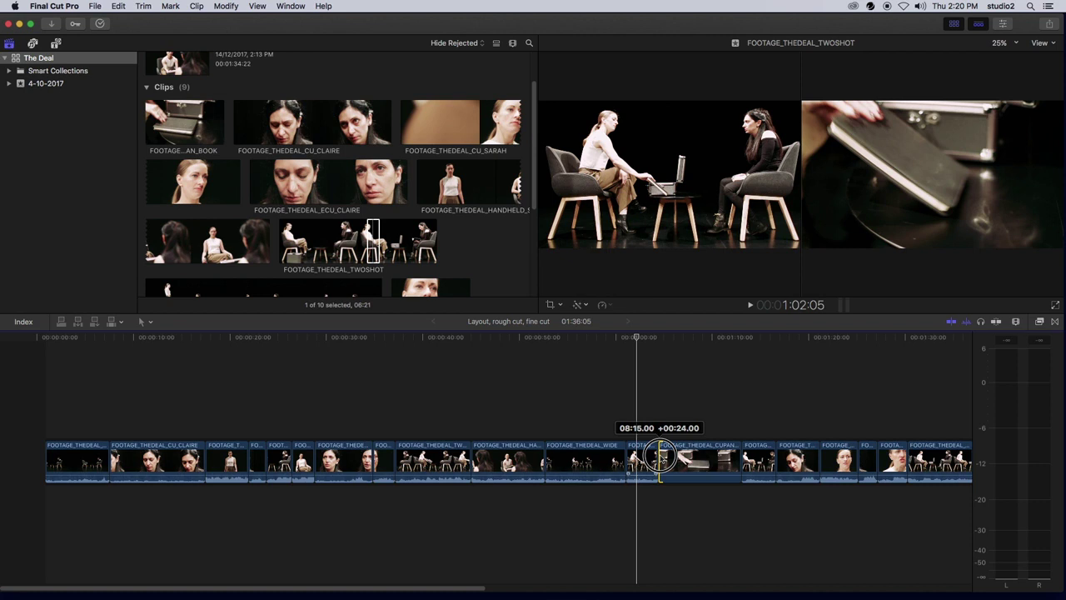
pyautogui.moveTo(661, 457); pyautogui.dragTo(660, 458)
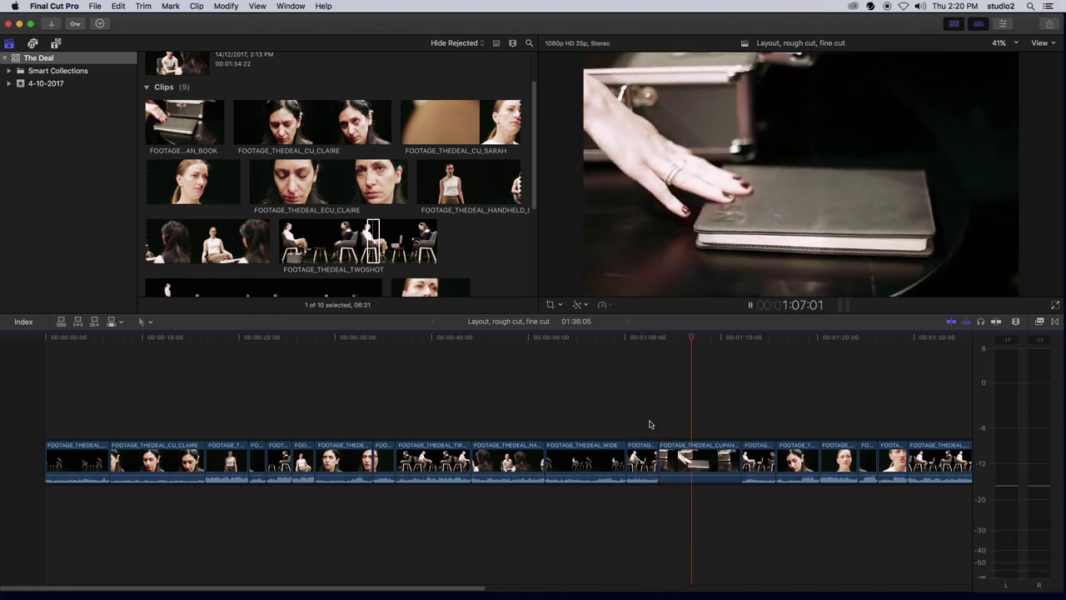
# Ripple-trim the CUPAN_BOOK close-up's end earlier, adjusting until the cut point settles
pyautogui.moveTo(740, 457); pyautogui.dragTo(702, 460)
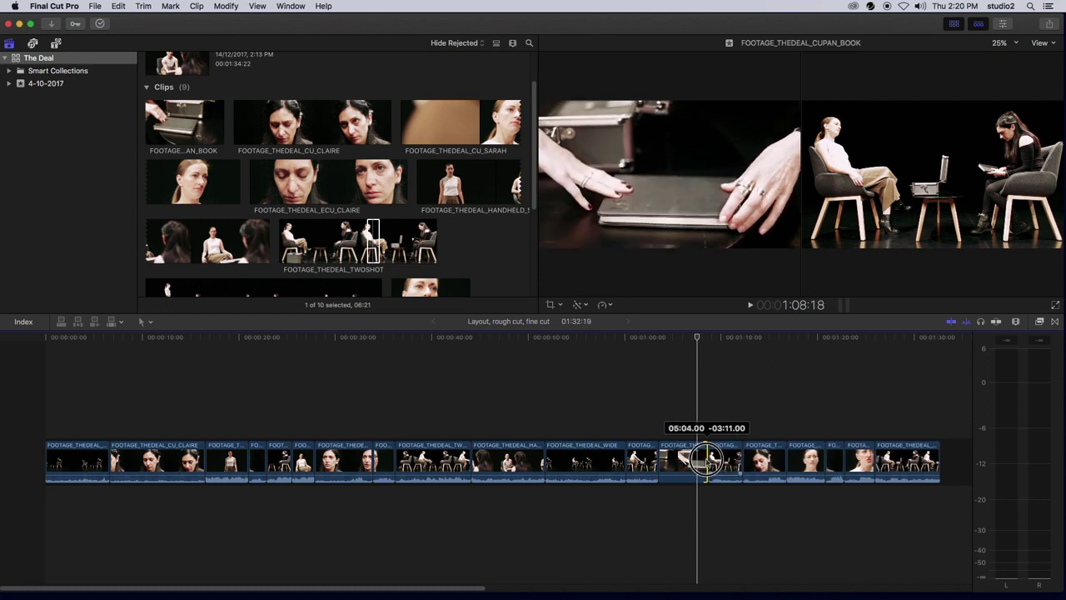
pyautogui.moveTo(707, 458); pyautogui.dragTo(709, 458)
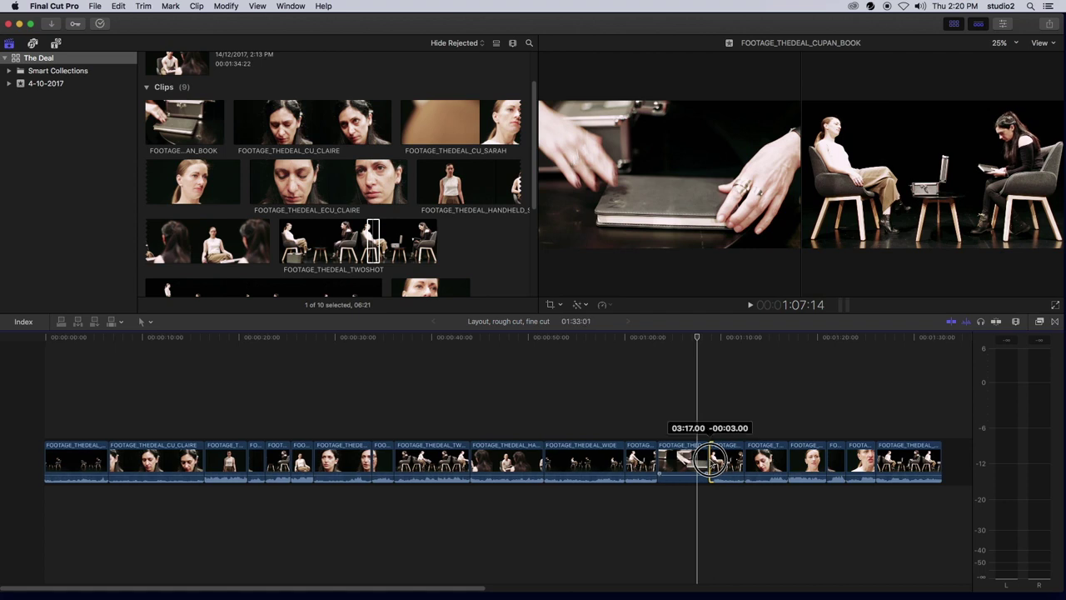
pyautogui.moveTo(713, 461); pyautogui.dragTo(681, 460)
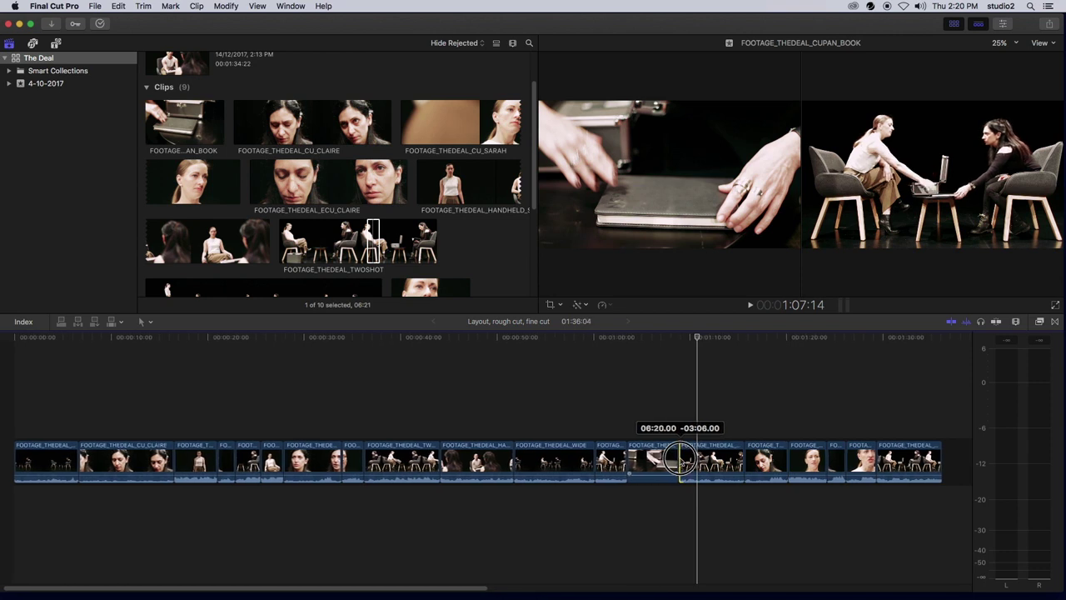
pyautogui.moveTo(681, 459); pyautogui.dragTo(681, 459)
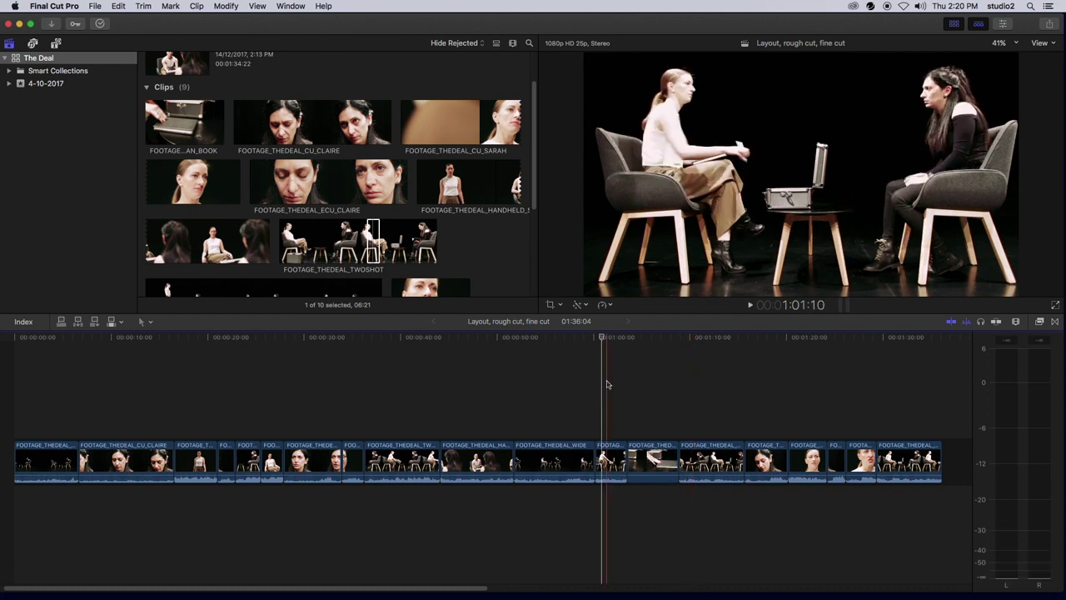
# Return to the start of the scene to review the re-edited timeline
pyautogui.press('space')
pyautogui.press('Home')
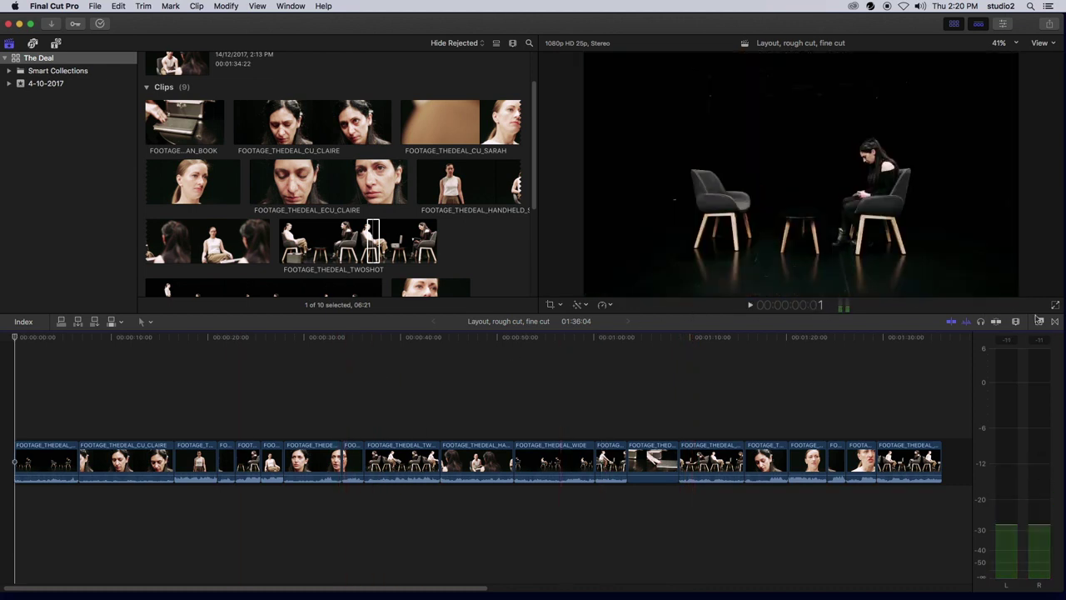